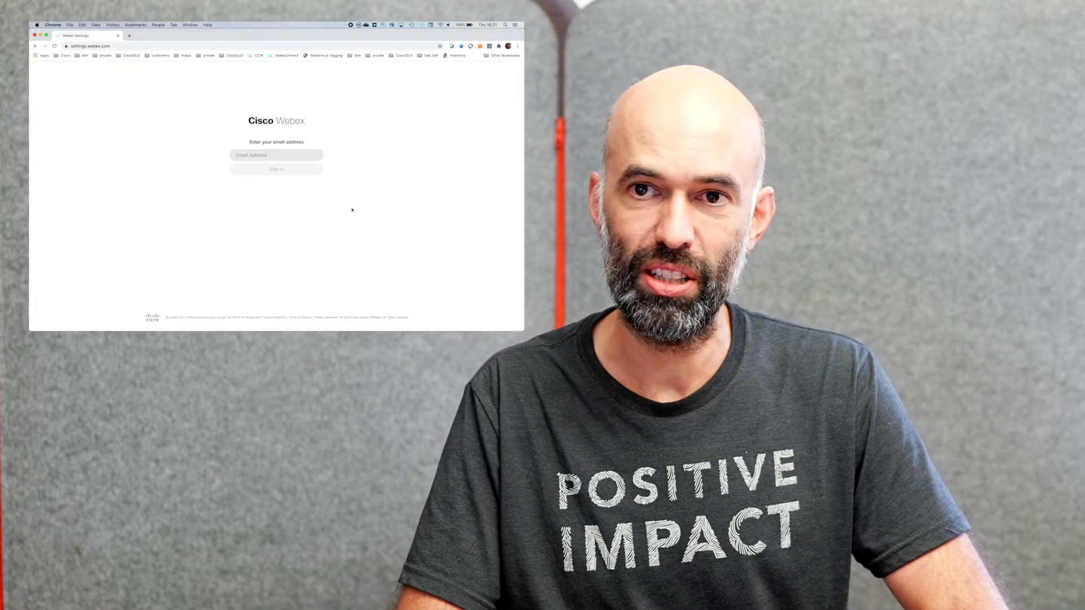
- Sign in to Cisco Webex Settings with the account email address
{"action": "left_click", "coordinate": [238, 155]}
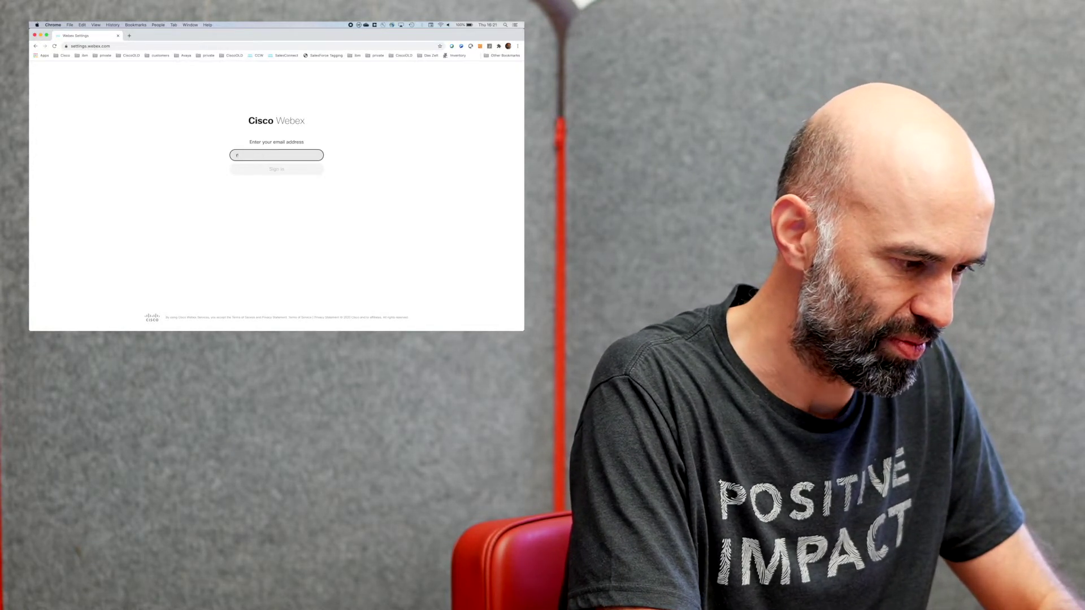
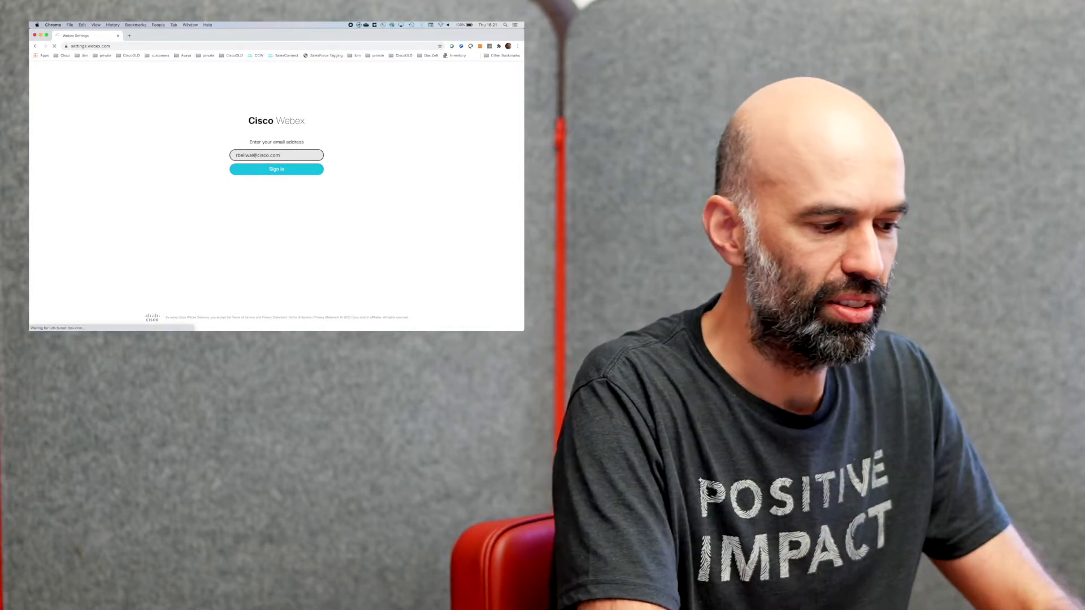
{"action": "left_click", "coordinate": [269, 169]}
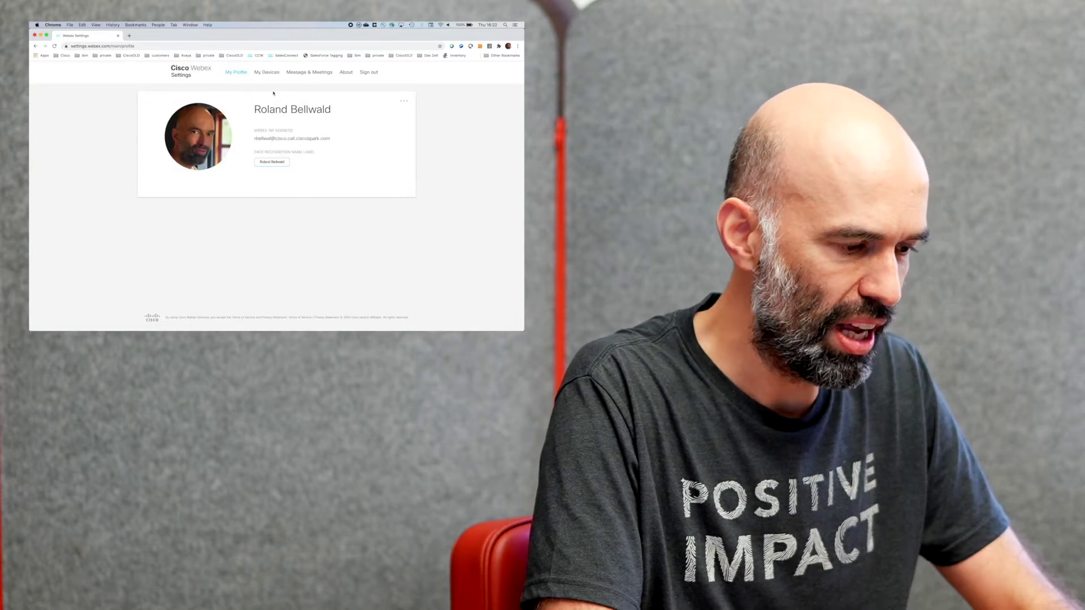
- Generate a new device activation code from the My Devices list
{"action": "left_click", "coordinate": [266, 73]}
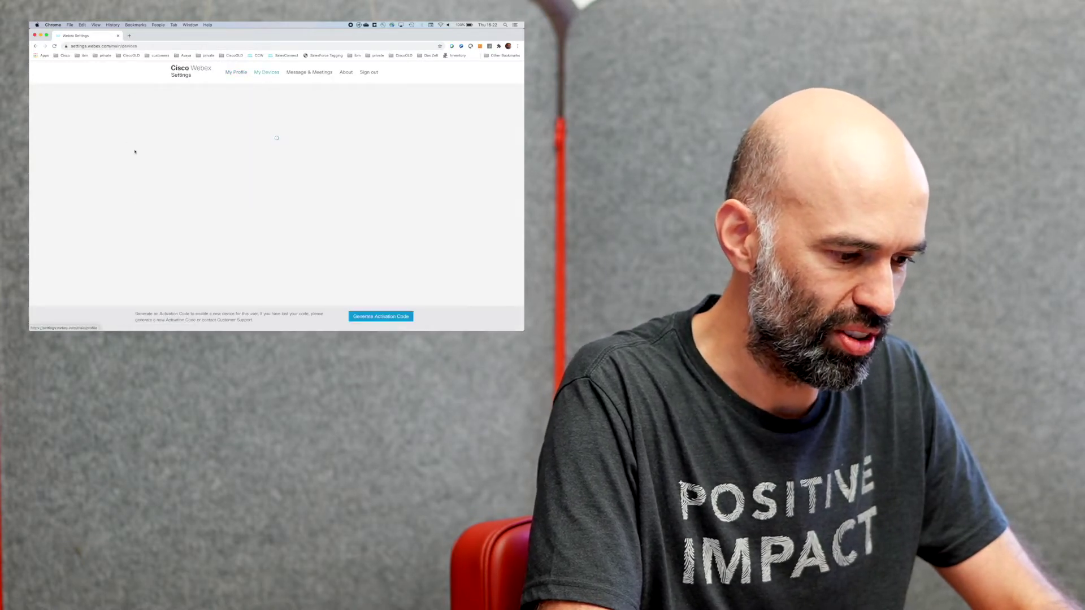
{"action": "left_click", "coordinate": [385, 314]}
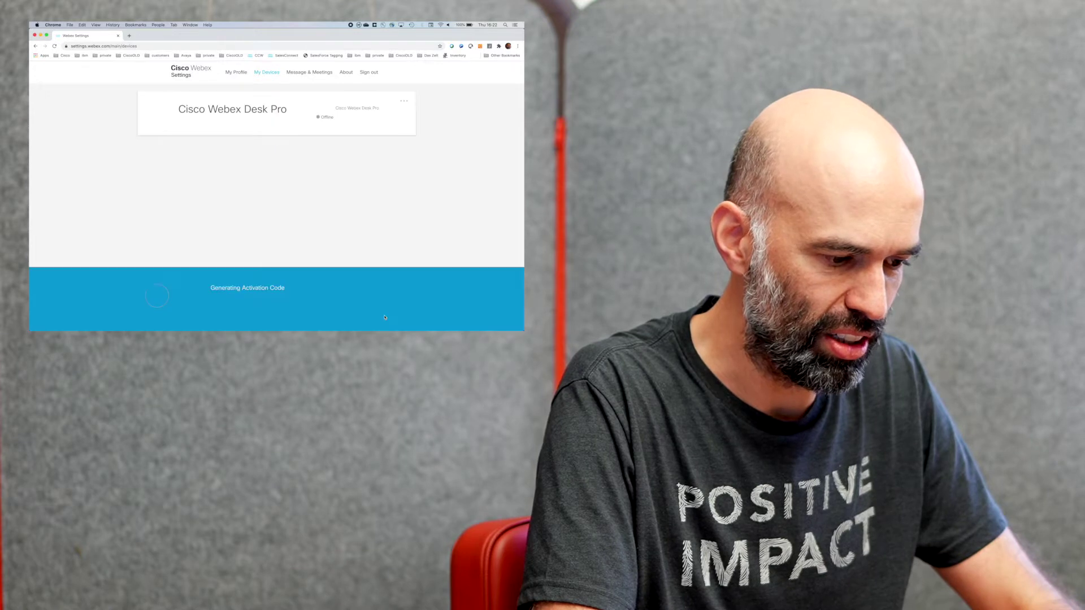